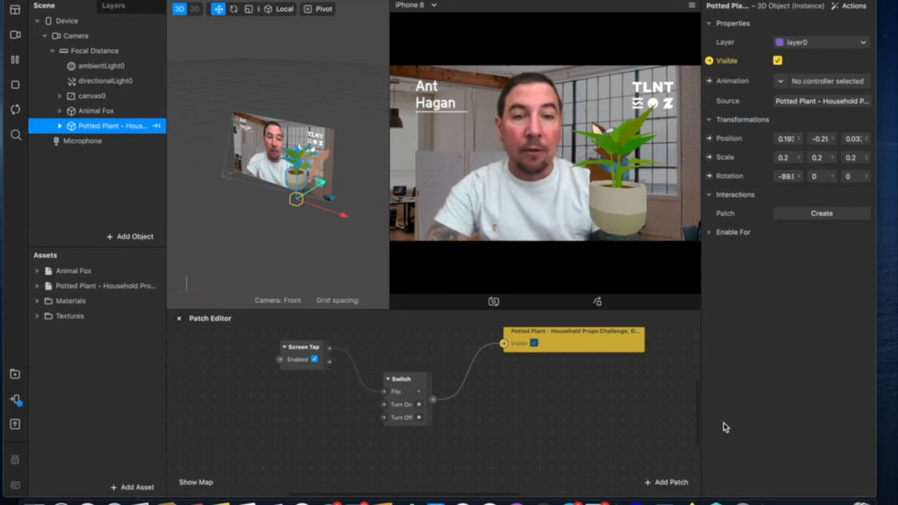
Test the screen-tap interaction by toggling the potted plant's visibility repeatedly in the simulator.
{"action": "left_click", "coordinate": [521, 187]}
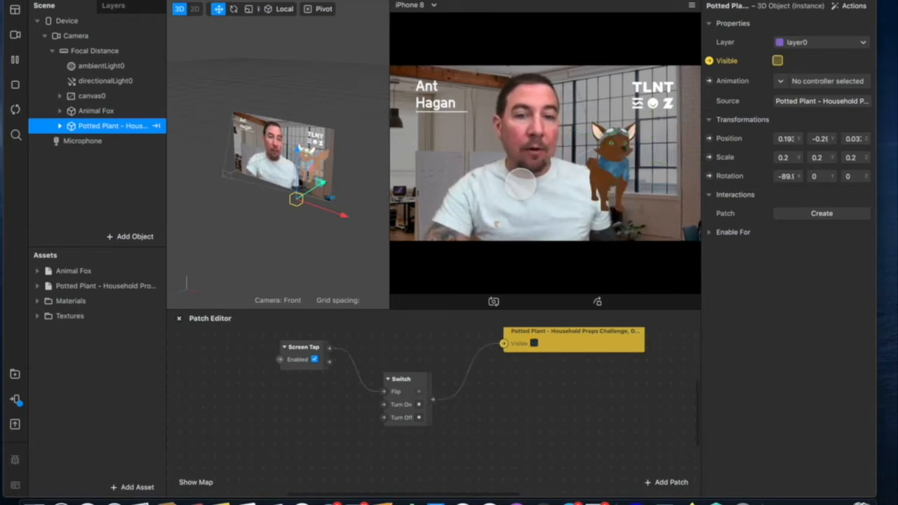
{"action": "left_click", "coordinate": [522, 185]}
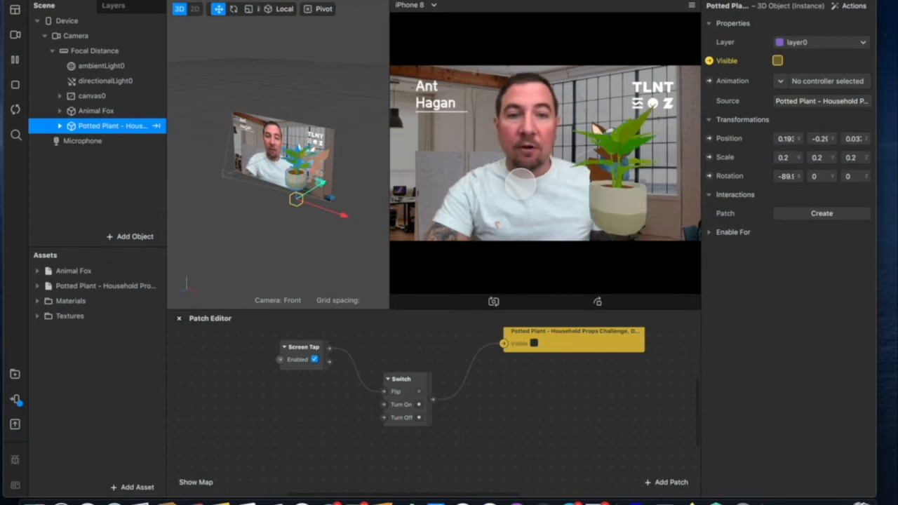
{"action": "left_click", "coordinate": [521, 184]}
{"action": "left_click", "coordinate": [522, 185]}
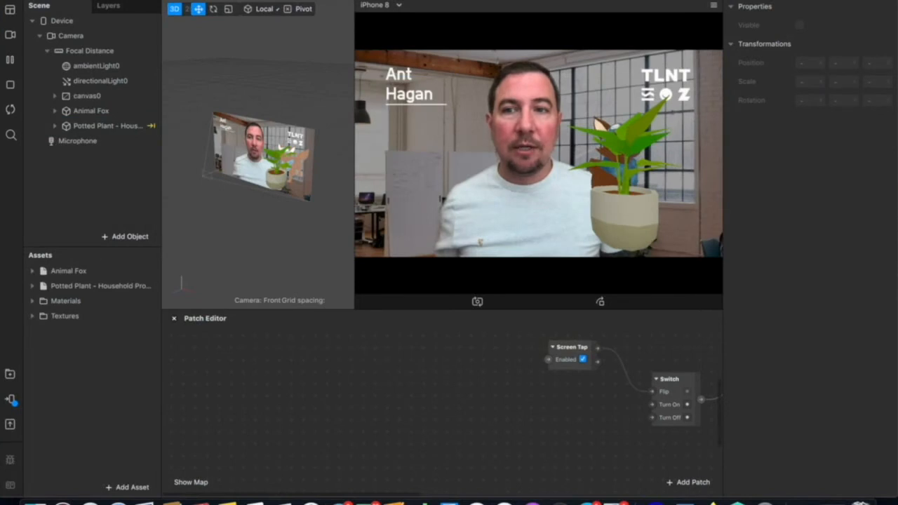
Upload the project to Spark AR Hub with the option to publish a new effect.
{"action": "left_click", "coordinate": [67, 0]}
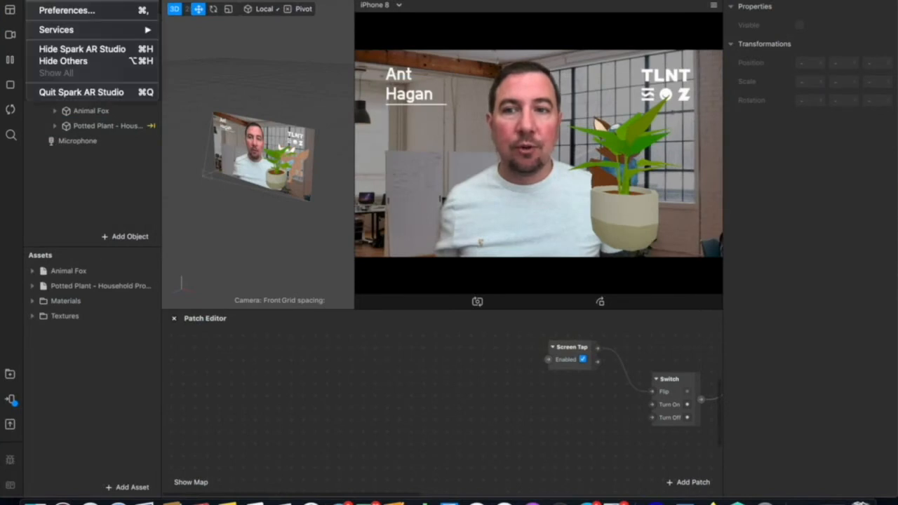
{"action": "mouse_move", "coordinate": [123, 0]}
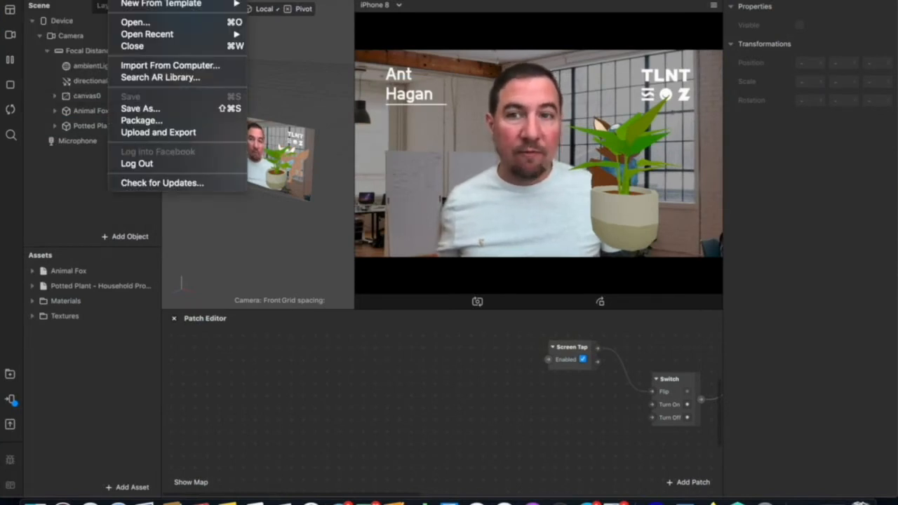
{"action": "left_click", "coordinate": [155, 138]}
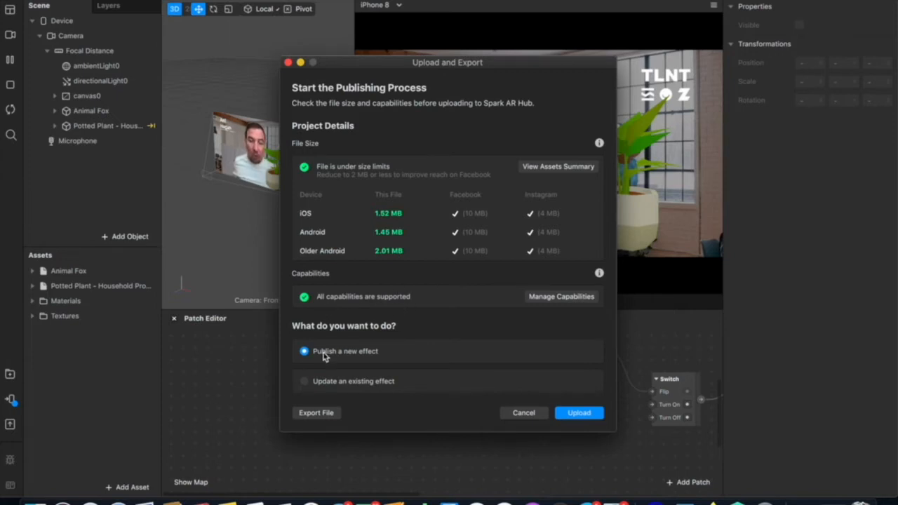
{"action": "left_click", "coordinate": [579, 413]}
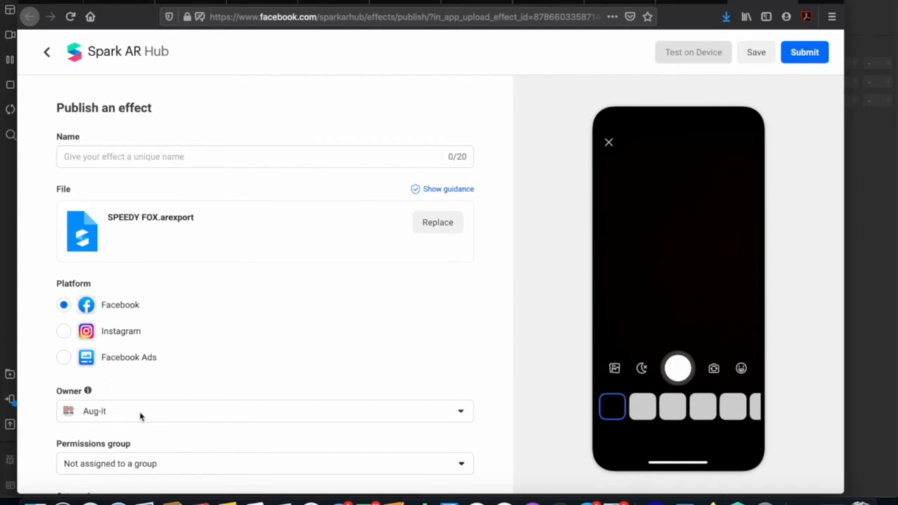
Set the effect's owner to the personal account and name the effect "Foxy Plant".
{"action": "left_click", "coordinate": [161, 414]}
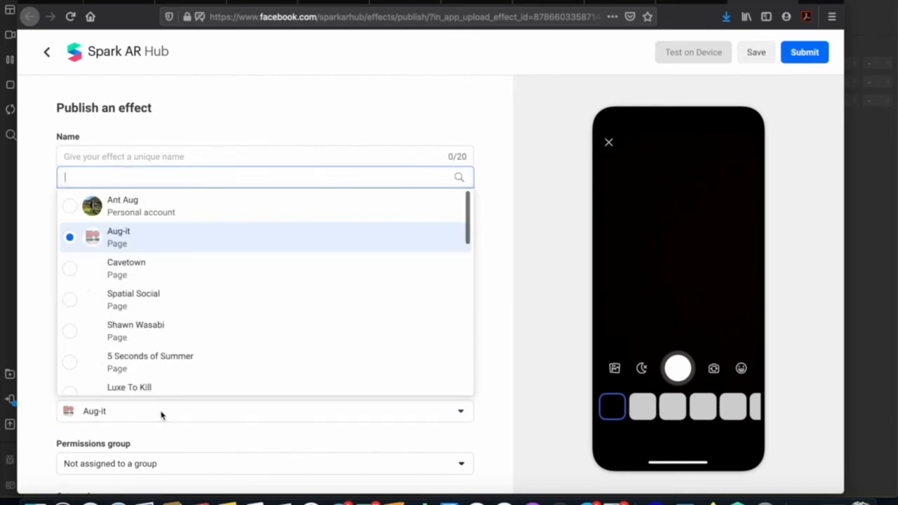
{"action": "left_click", "coordinate": [70, 206]}
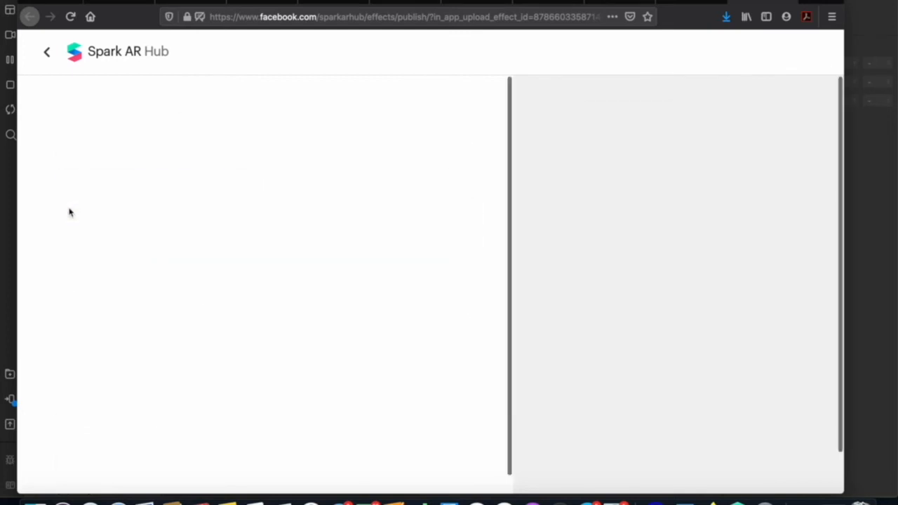
{"action": "left_click", "coordinate": [117, 156]}
{"action": "type", "text": "Foxy Plant"}
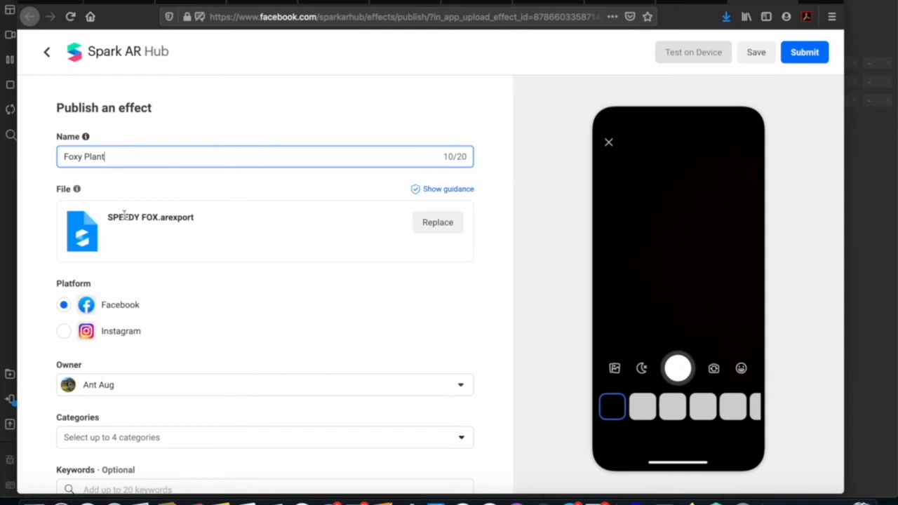
Choose Instagram as the publishing platform and open the effect's category list.
{"action": "scroll", "coordinate": [376, 239], "scroll_direction": "down", "scroll_amount": 3}
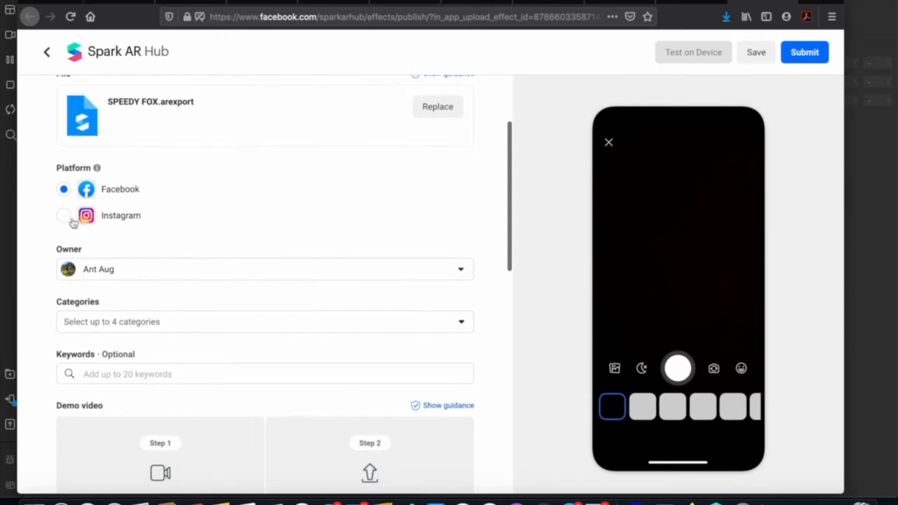
{"action": "left_click", "coordinate": [63, 218]}
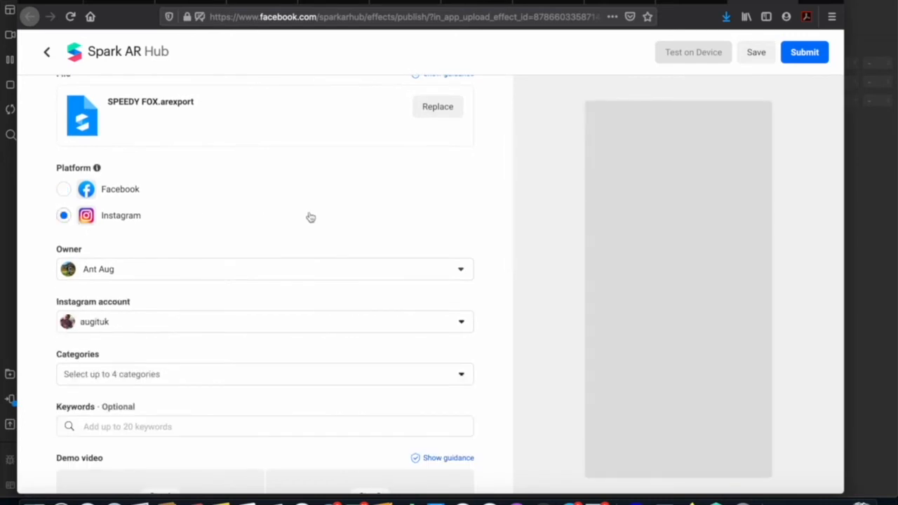
{"action": "scroll", "coordinate": [311, 217], "scroll_direction": "down", "scroll_amount": 3}
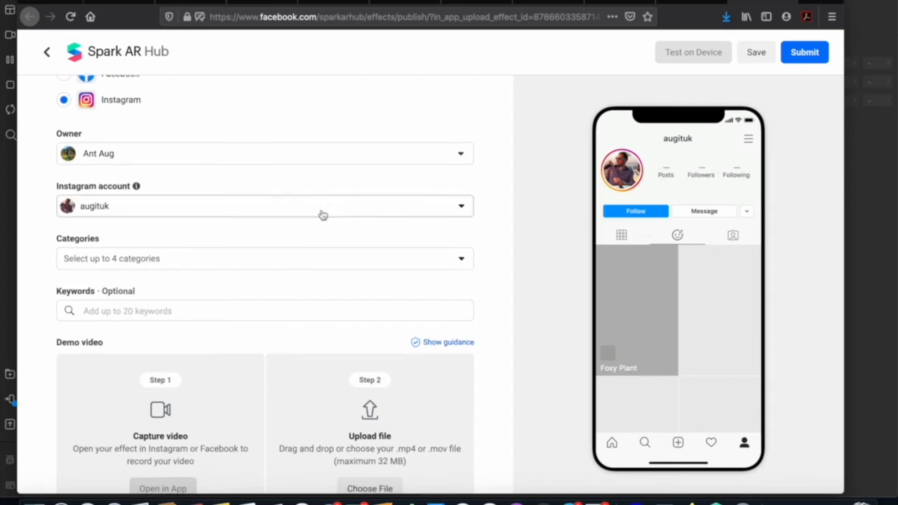
{"action": "scroll", "coordinate": [304, 215], "scroll_direction": "down", "scroll_amount": 1}
{"action": "left_click", "coordinate": [278, 216]}
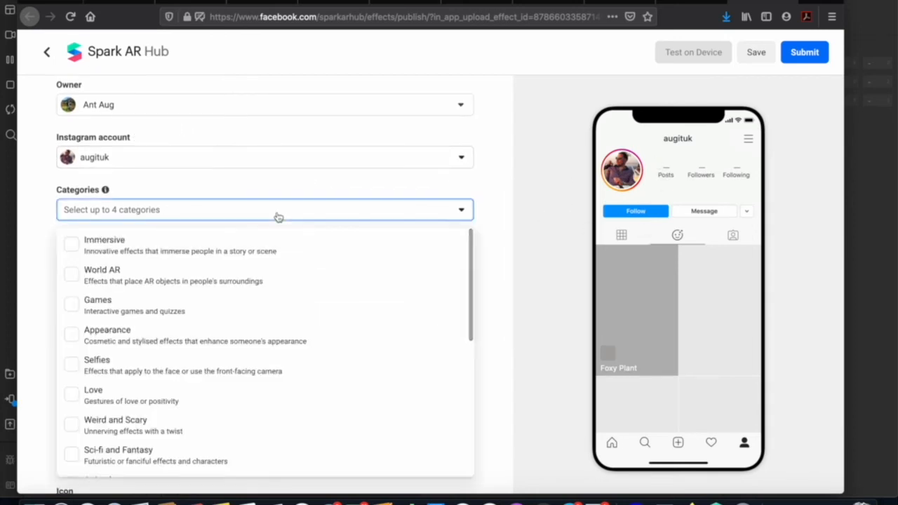
{"action": "left_click", "coordinate": [73, 275]}
{"action": "left_click", "coordinate": [71, 304]}
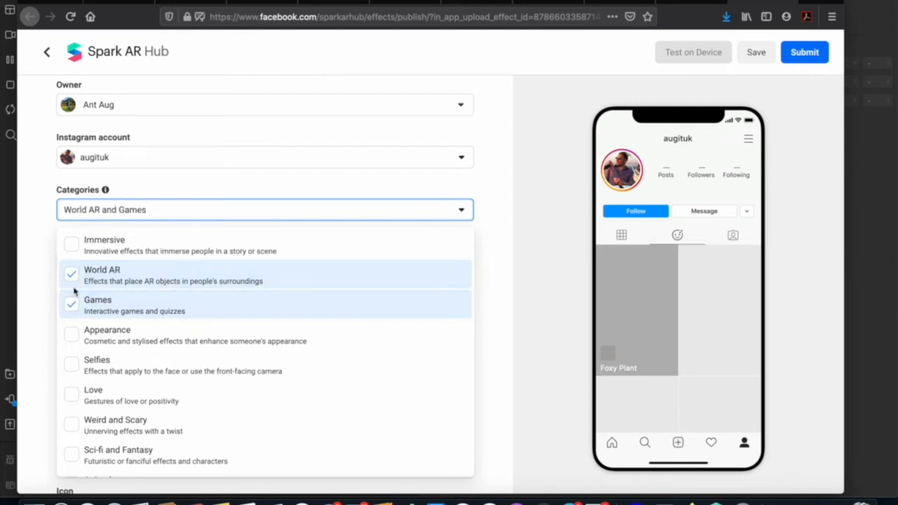
{"action": "left_click", "coordinate": [73, 276]}
{"action": "left_click", "coordinate": [71, 304]}
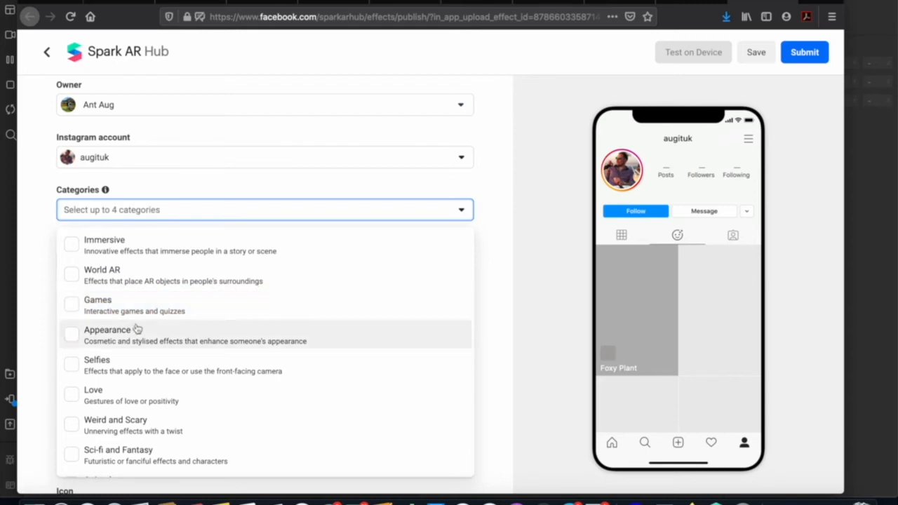
Assign the Selfies and Animals categories to the effect and close the category list.
{"action": "scroll", "coordinate": [126, 329], "scroll_direction": "down", "scroll_amount": 2}
{"action": "scroll", "coordinate": [126, 325], "scroll_direction": "down", "scroll_amount": 1}
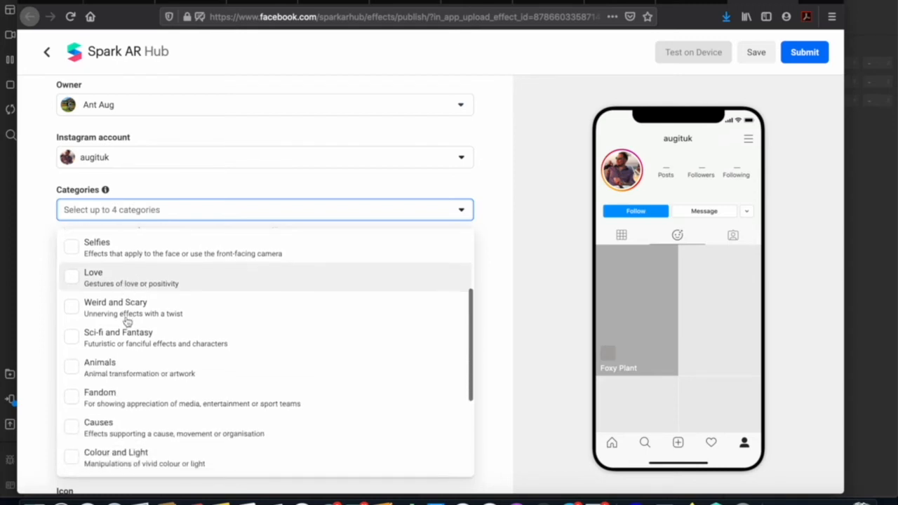
{"action": "left_click", "coordinate": [71, 247]}
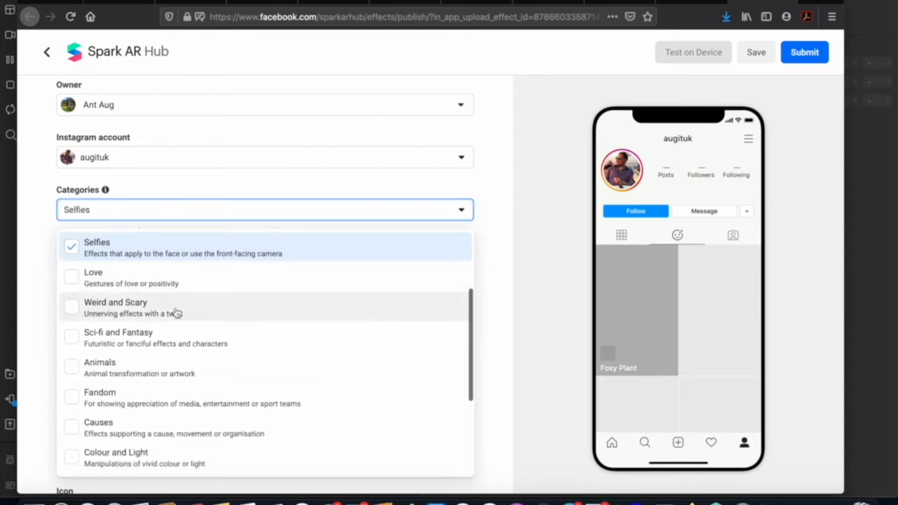
{"action": "left_click", "coordinate": [72, 368]}
{"action": "left_click", "coordinate": [506, 191]}
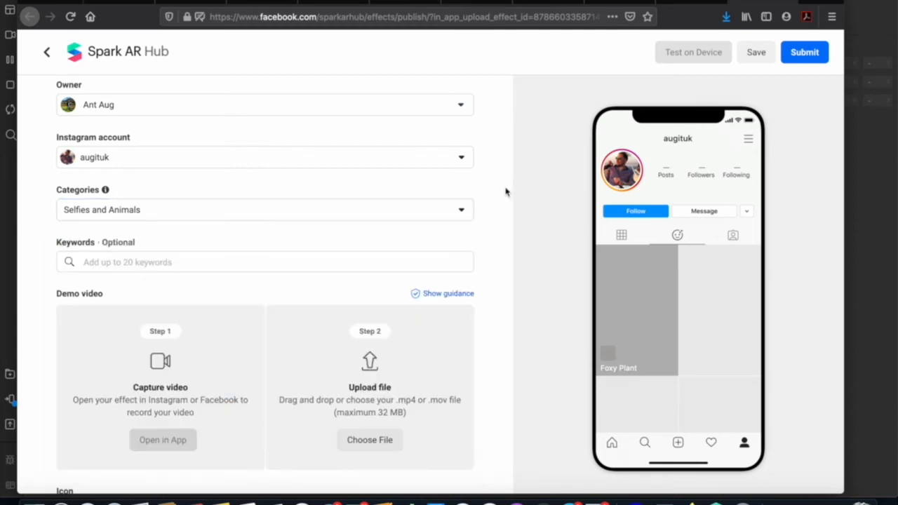
Upload IMG_1288.mp4 from the Desktop as the effect's demo video.
{"action": "left_click", "coordinate": [214, 261]}
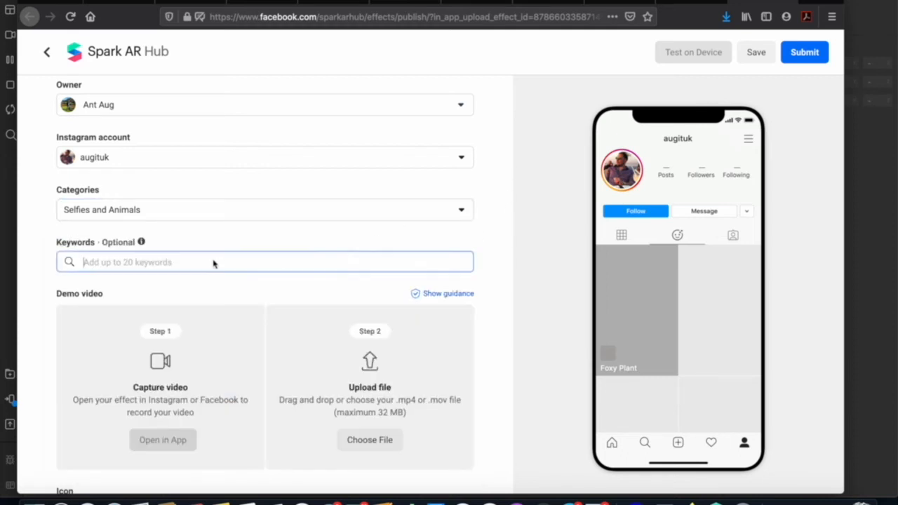
{"action": "scroll", "coordinate": [508, 240], "scroll_direction": "down", "scroll_amount": 5}
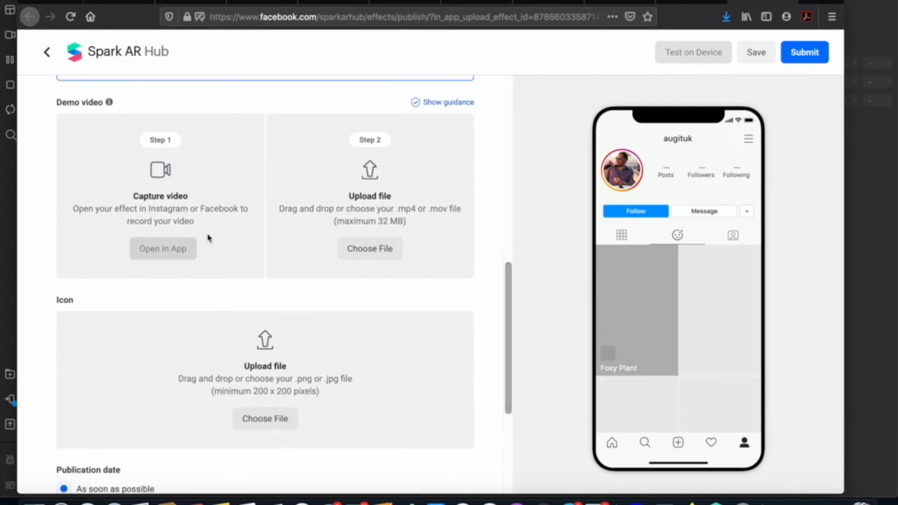
{"action": "left_click", "coordinate": [370, 249]}
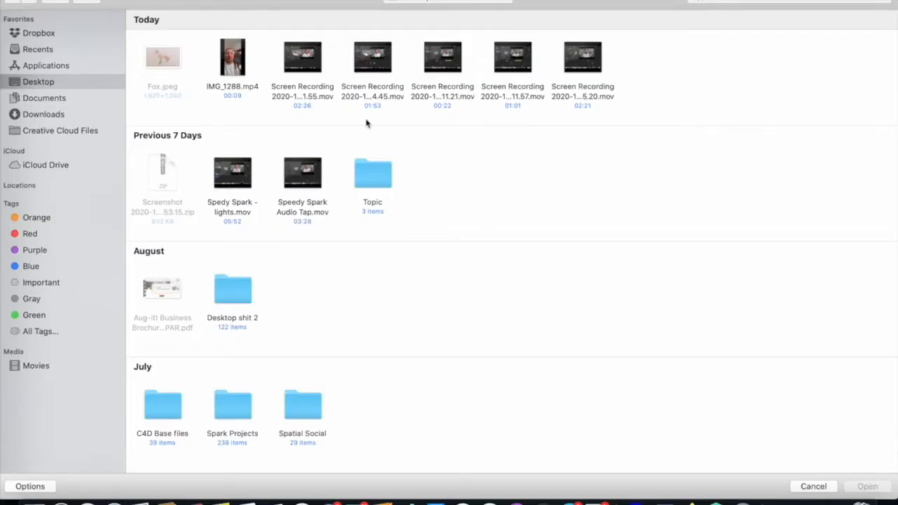
{"action": "left_click", "coordinate": [232, 58]}
{"action": "left_click", "coordinate": [877, 486]}
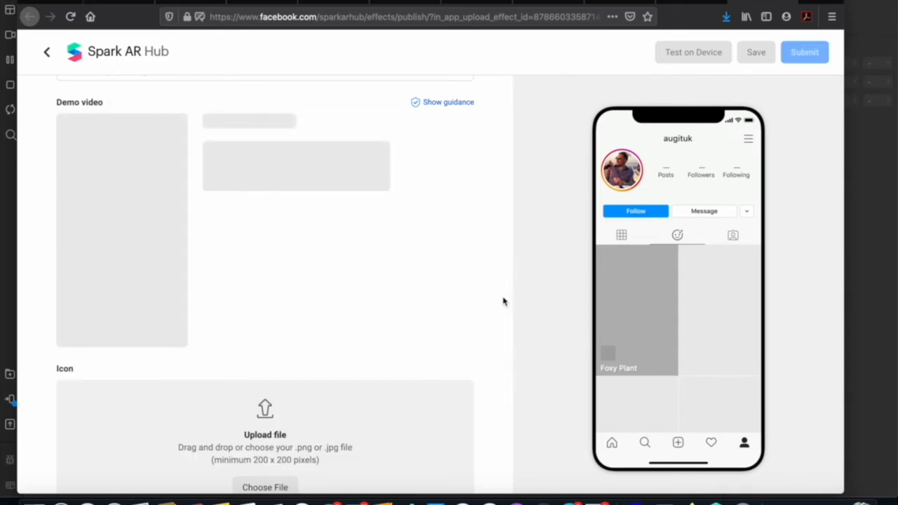
Upload Fox.jpeg as the effect's icon and crop it so the square frames the whole fox.
{"action": "scroll", "coordinate": [502, 301], "scroll_direction": "down", "scroll_amount": 4}
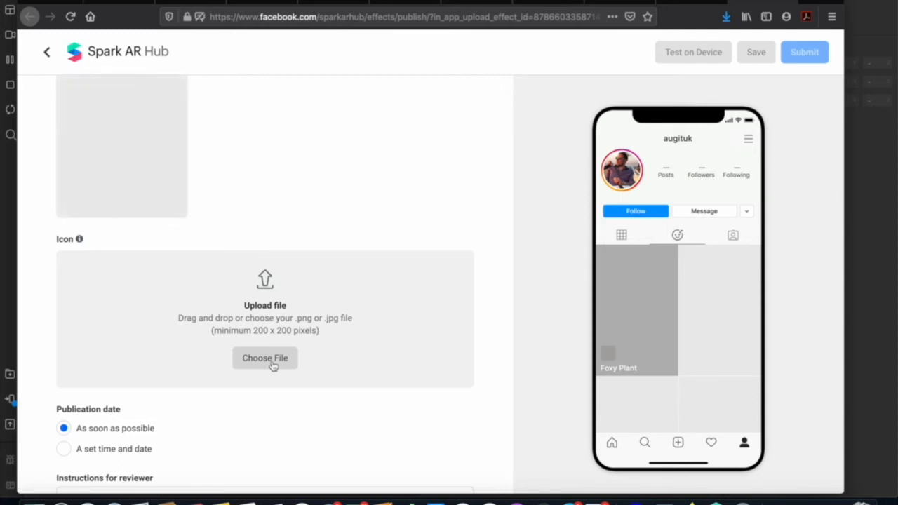
{"action": "mouse_move", "coordinate": [80, 241]}
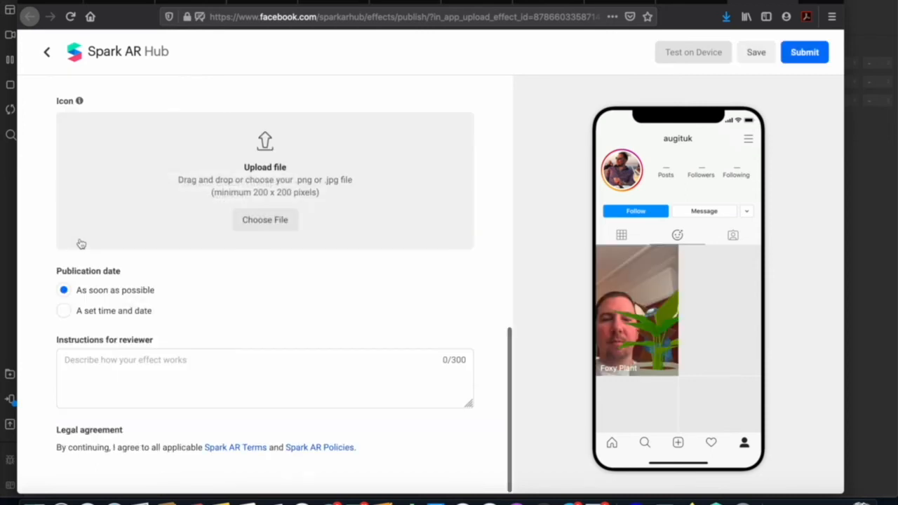
{"action": "scroll", "coordinate": [359, 213], "scroll_direction": "up", "scroll_amount": 5}
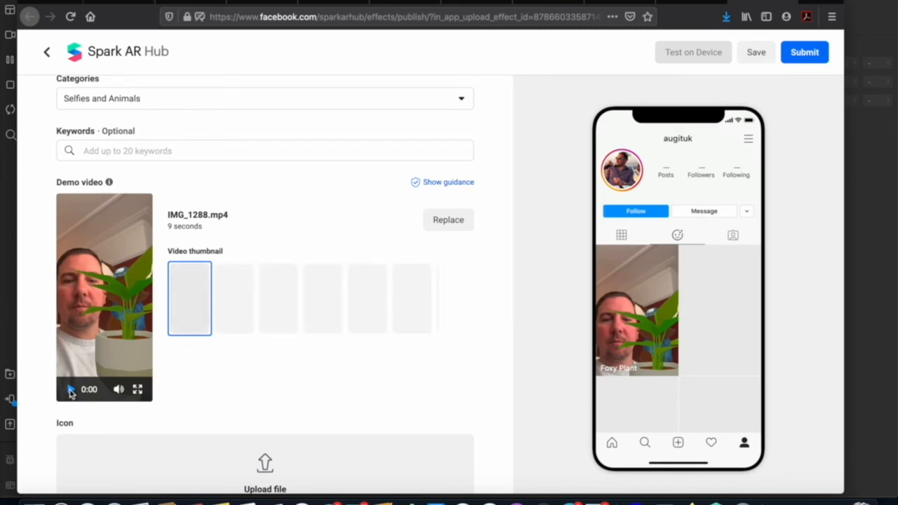
{"action": "scroll", "coordinate": [361, 361], "scroll_direction": "down", "scroll_amount": 3}
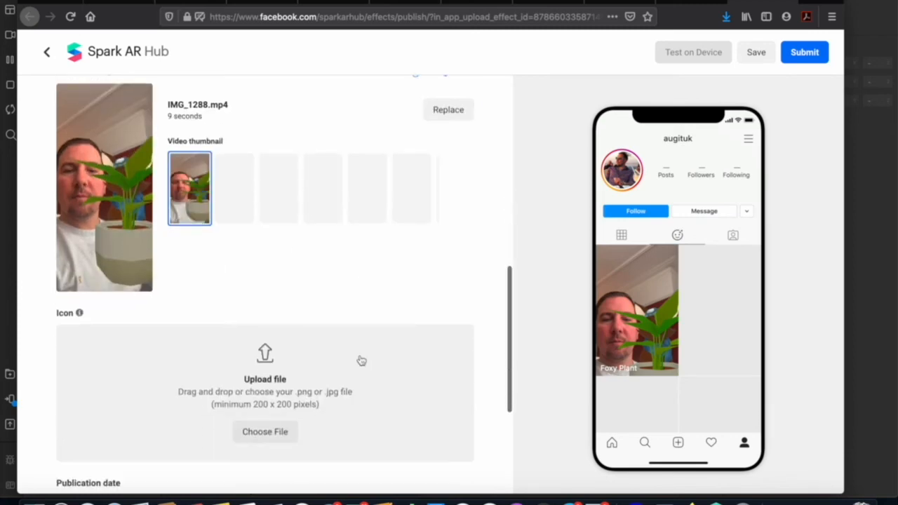
{"action": "scroll", "coordinate": [361, 361], "scroll_direction": "down", "scroll_amount": 2}
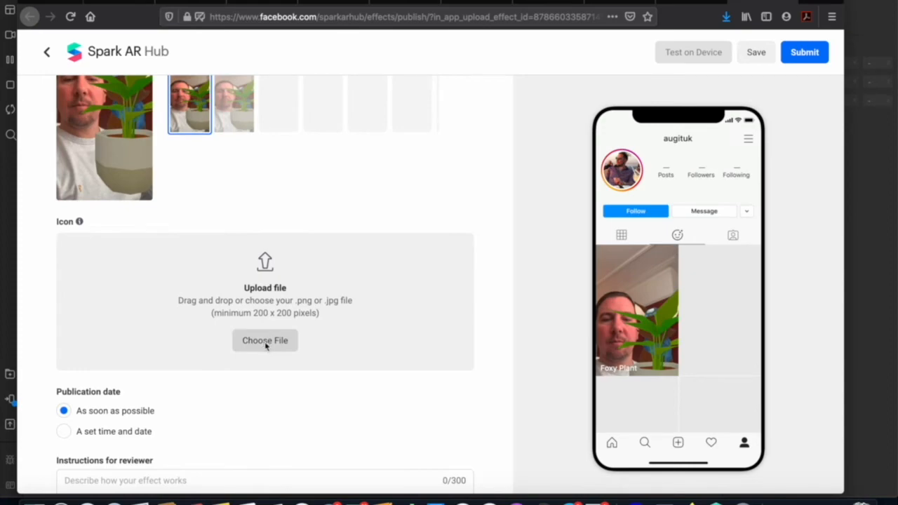
{"action": "left_click", "coordinate": [265, 341]}
{"action": "double_click", "coordinate": [162, 61]}
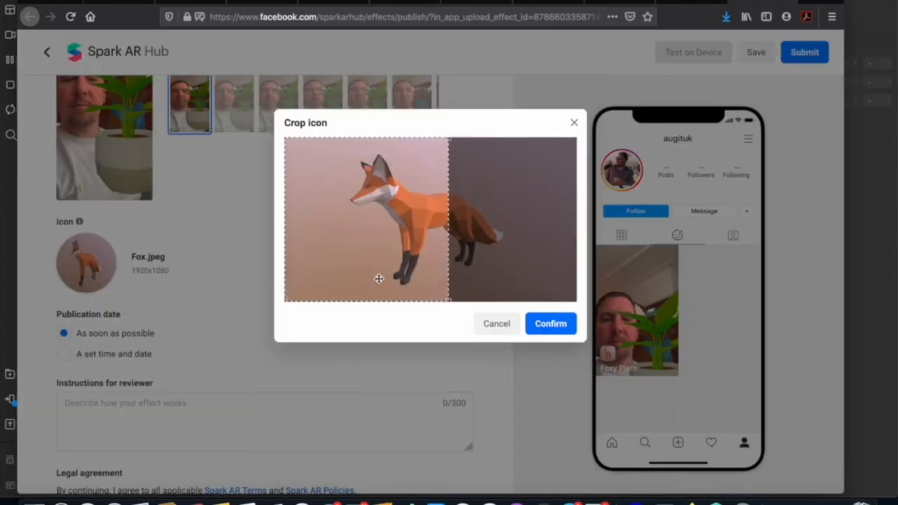
{"action": "left_click_drag", "start_coordinate": [376, 276], "coordinate": [426, 279]}
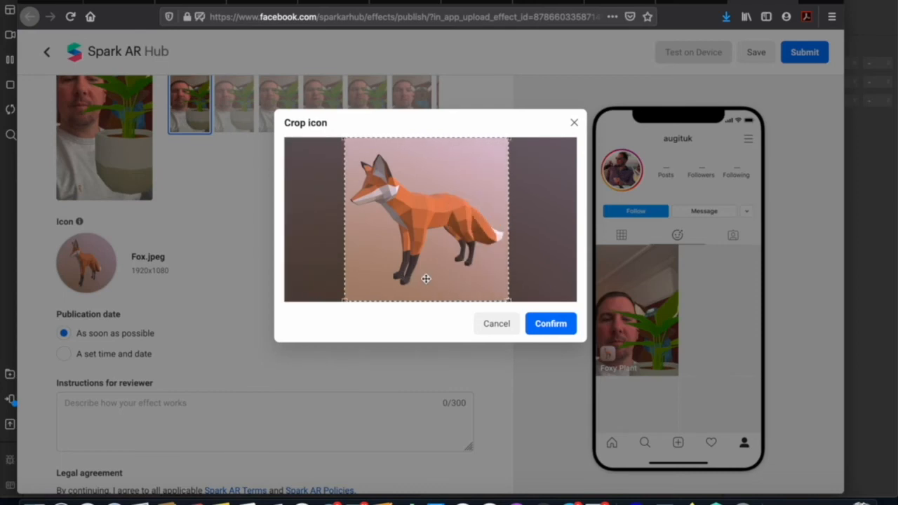
{"action": "left_click", "coordinate": [551, 324]}
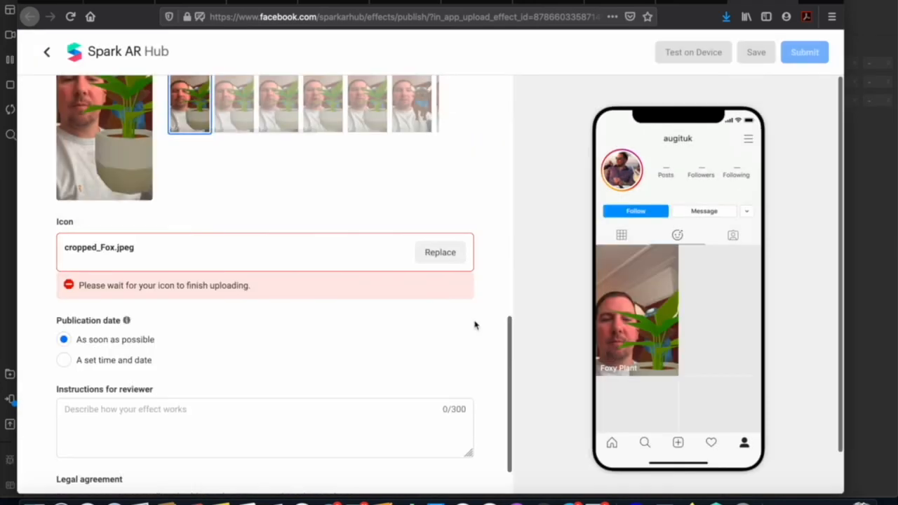
Enter "Foxy Plant, the new rage in insta effects." as the instructions for the reviewer.
{"action": "scroll", "coordinate": [484, 319], "scroll_direction": "down", "scroll_amount": 2}
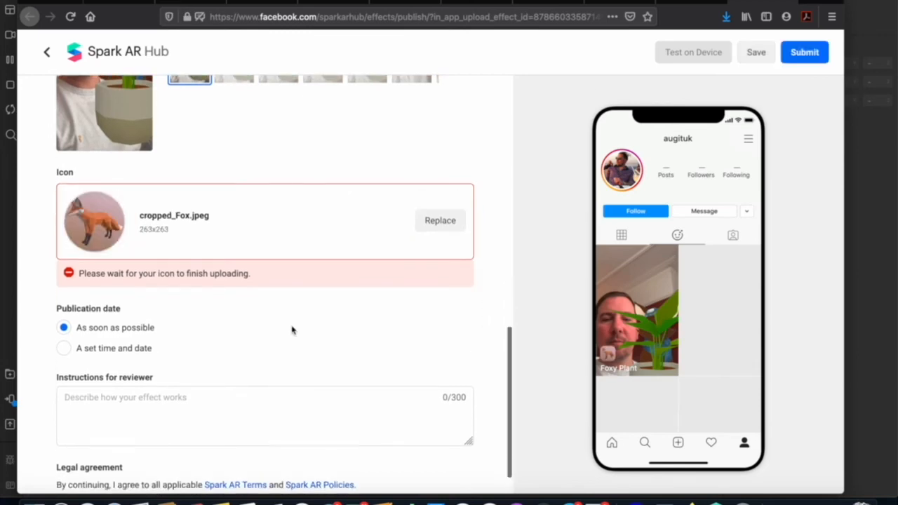
{"action": "left_click", "coordinate": [215, 372]}
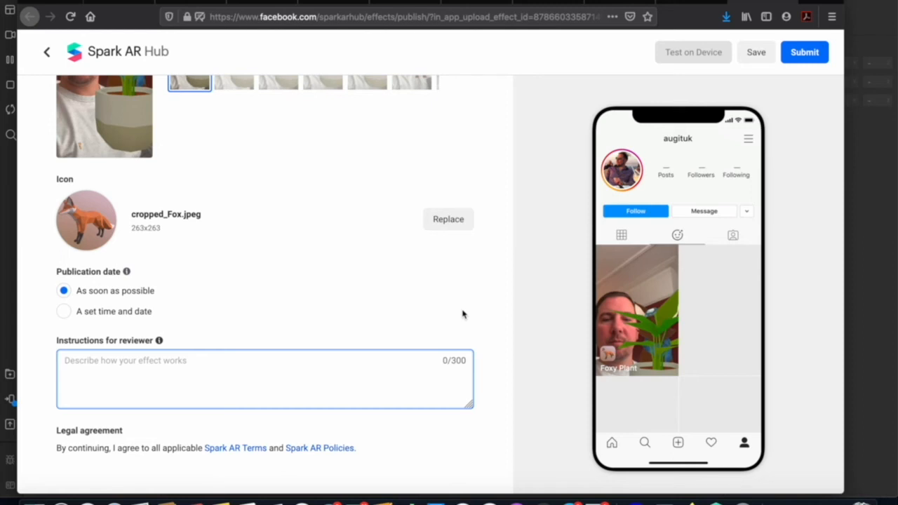
{"action": "type", "text": "Foxy Plant, the new rage in insta effects."}
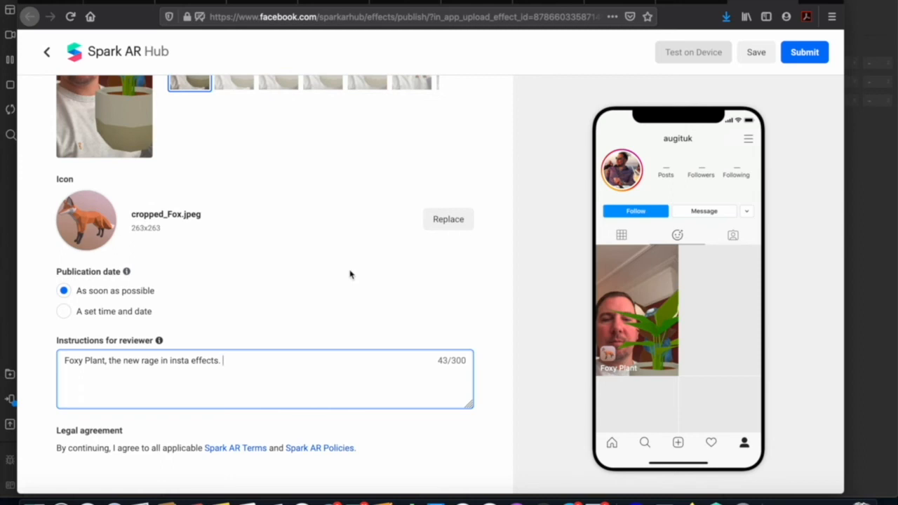
Play the uploaded demo video and check the completed publishing form from end to end.
{"action": "scroll", "coordinate": [350, 272], "scroll_direction": "up", "scroll_amount": 5}
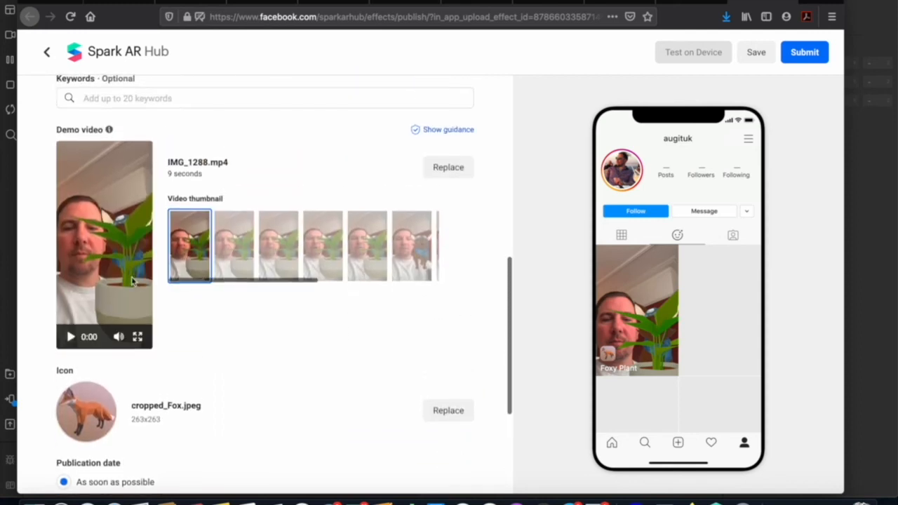
{"action": "left_click", "coordinate": [71, 337]}
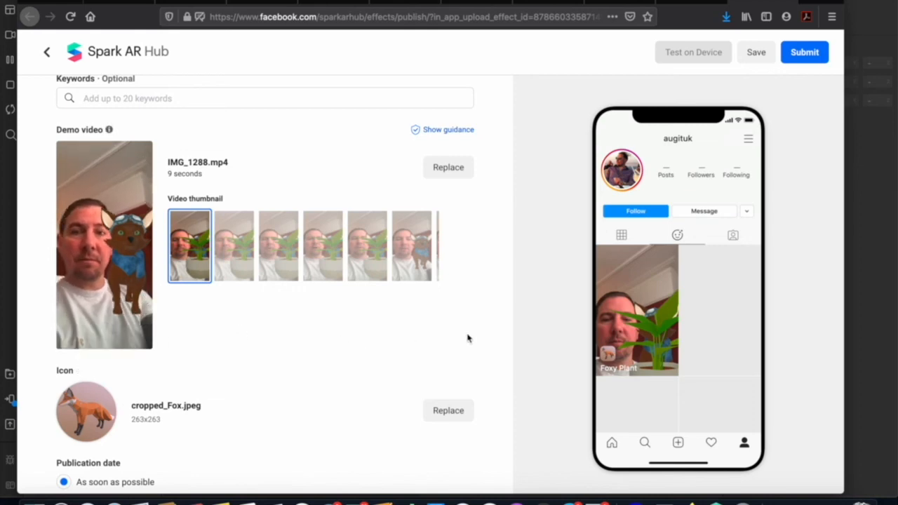
{"action": "scroll", "coordinate": [468, 339], "scroll_direction": "down", "scroll_amount": 5}
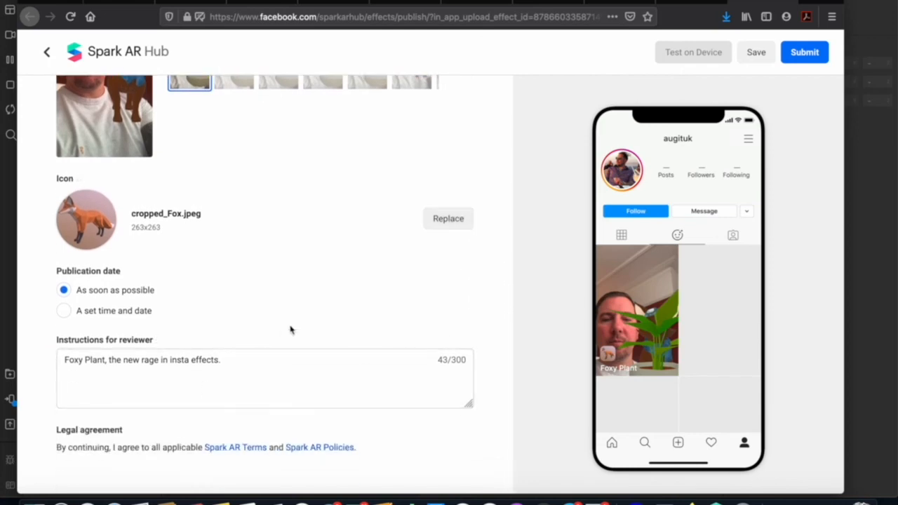
{"action": "scroll", "coordinate": [295, 324], "scroll_direction": "up", "scroll_amount": 10}
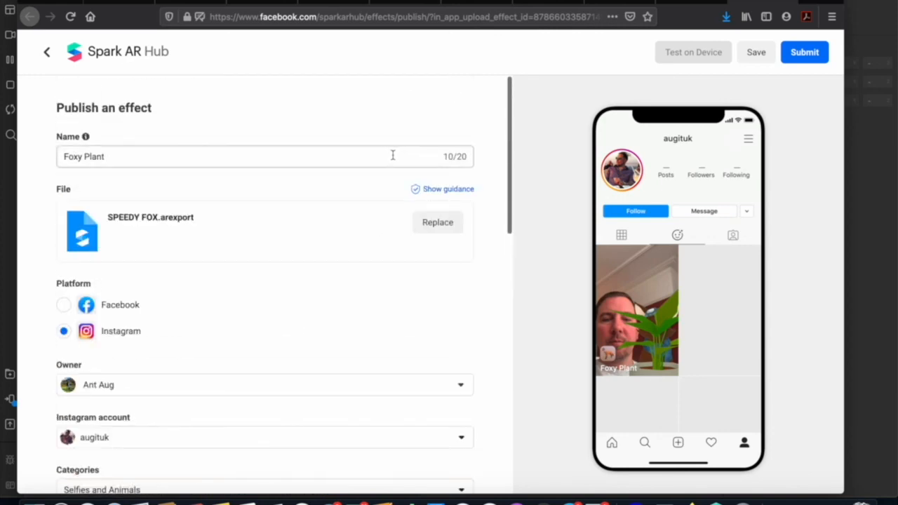
Submit the effect for review and switch back to the project in Spark AR Studio.
{"action": "left_click", "coordinate": [803, 54]}
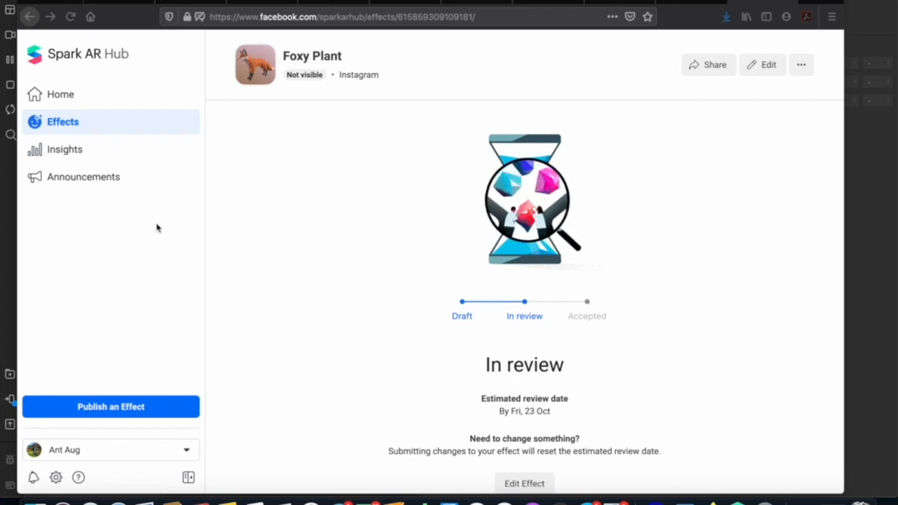
{"action": "left_click", "coordinate": [9, 199]}
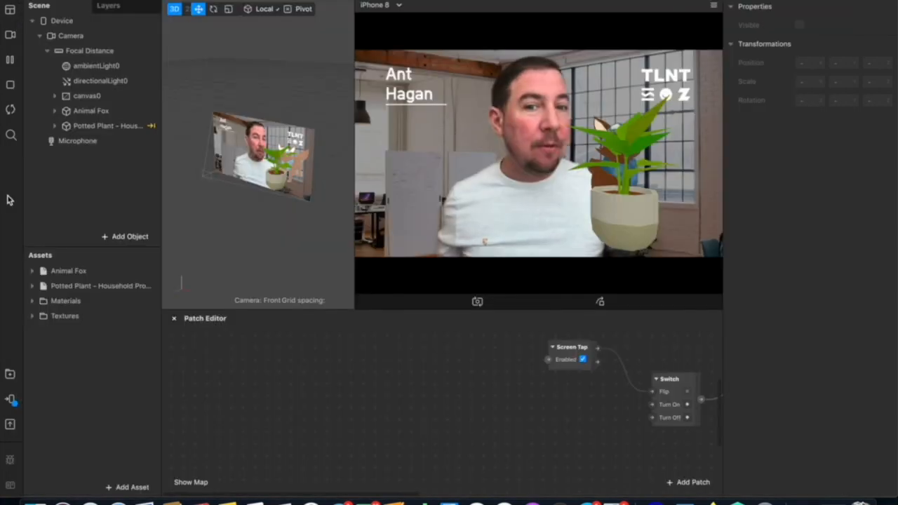